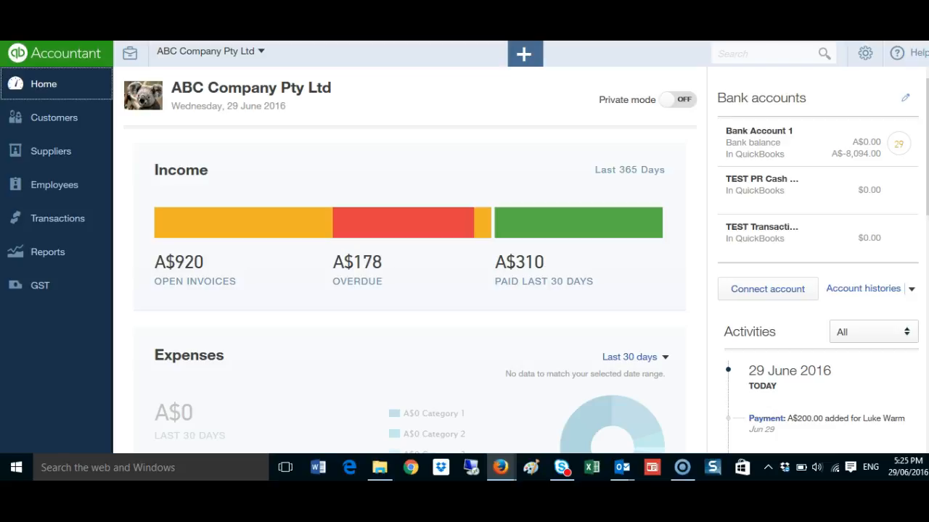
Start a new invoice for the second customer in the customer list
click(52, 119)
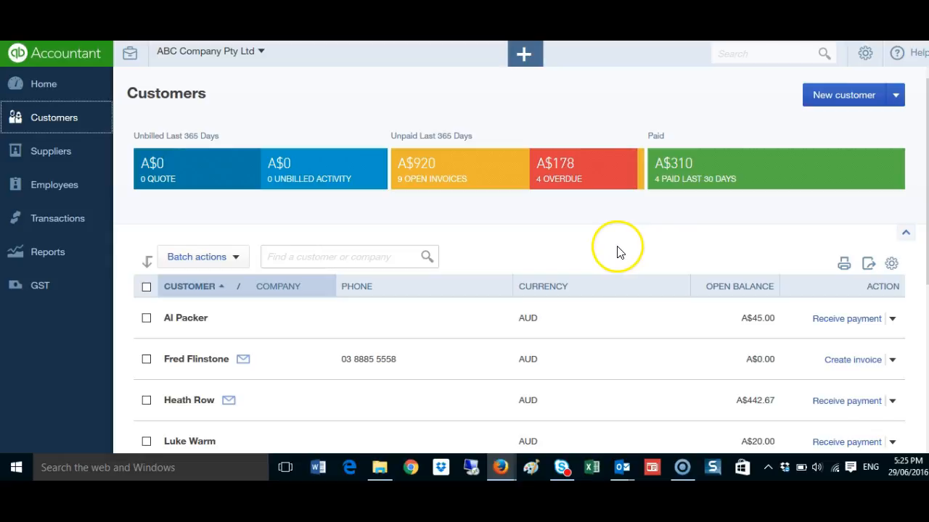
click(192, 363)
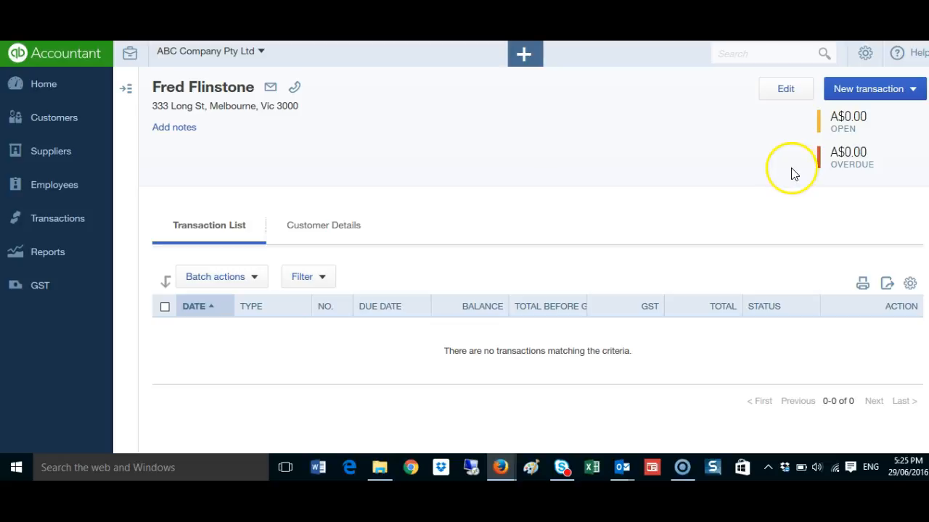
click(913, 95)
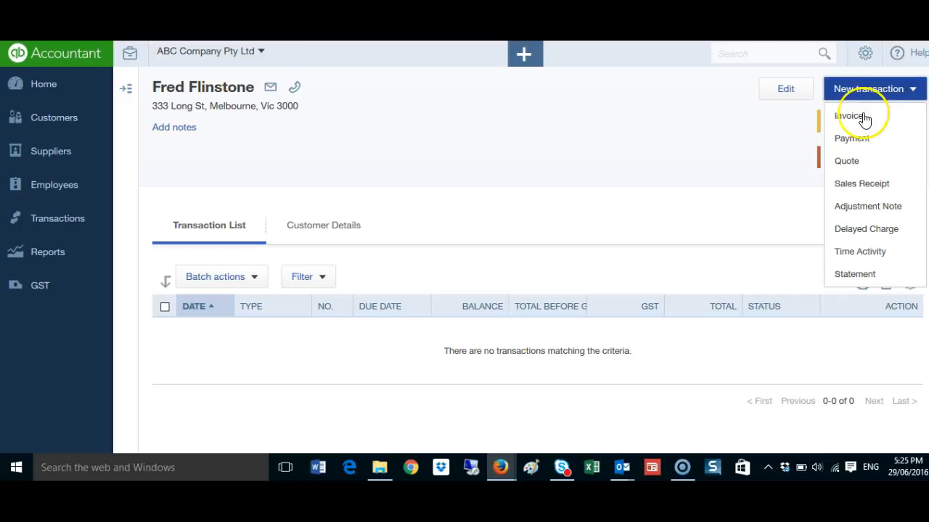
click(855, 122)
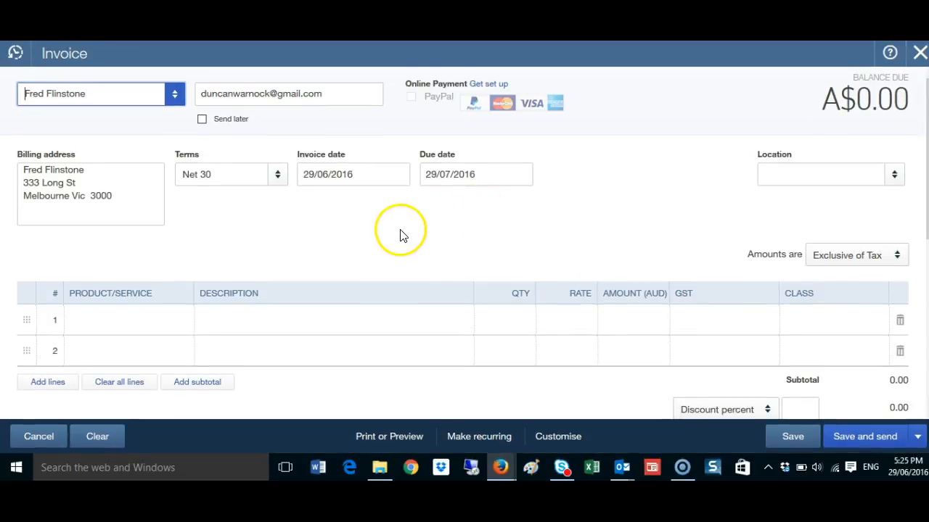
Fill in the first invoice line with the description Consulting and a quantity of 1
click(277, 322)
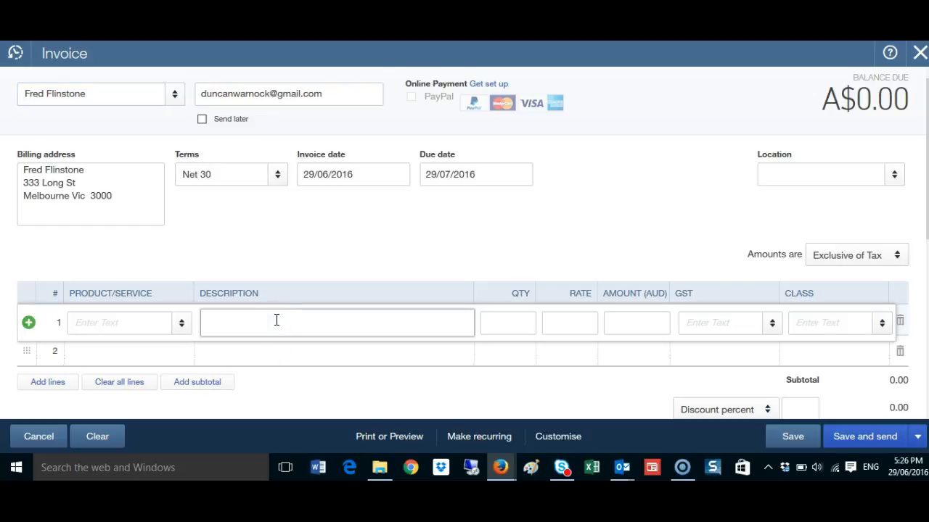
text(Consulting)
click(523, 322)
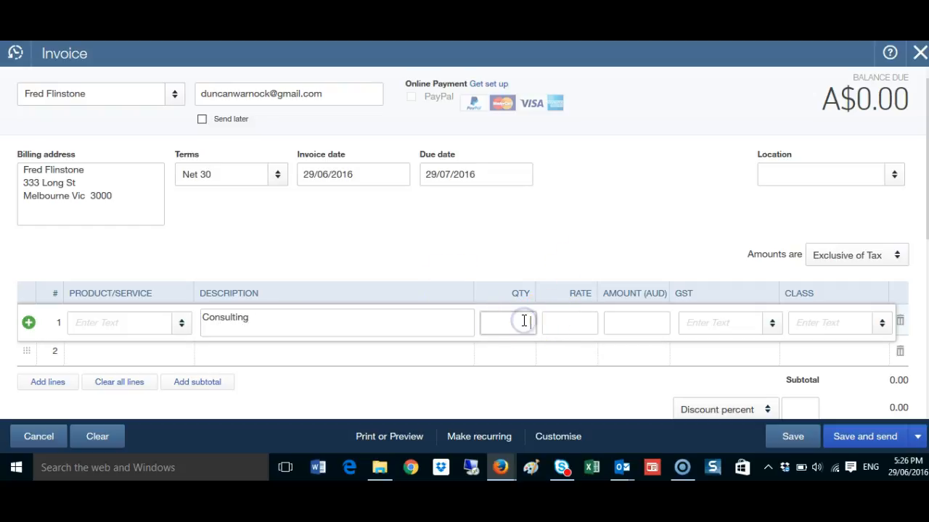
text(1)
key(Tab)
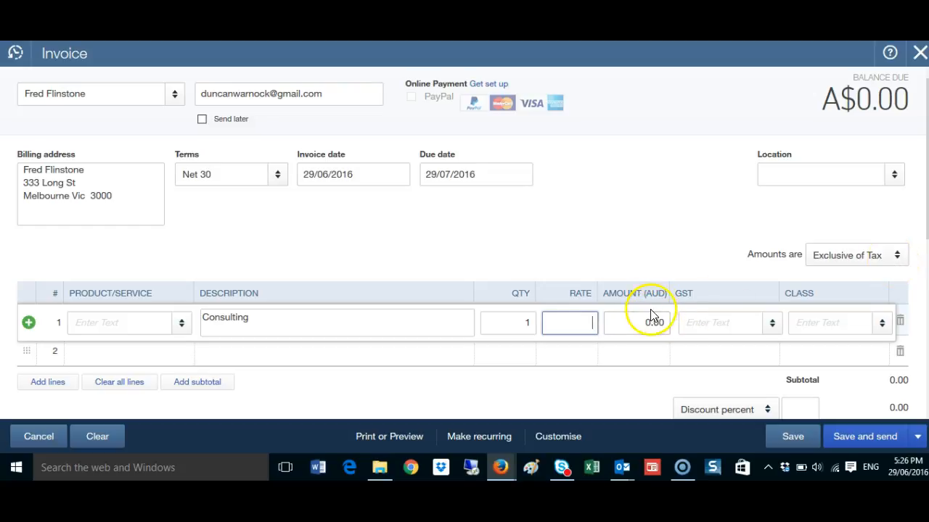
Set the invoice amounts to Inclusive of Tax
click(748, 254)
drag(748, 254, 805, 255)
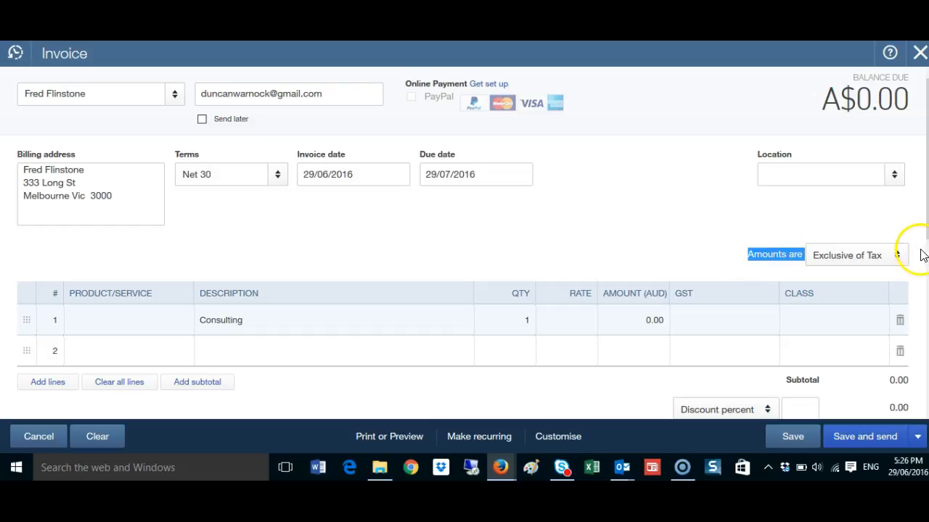
click(898, 255)
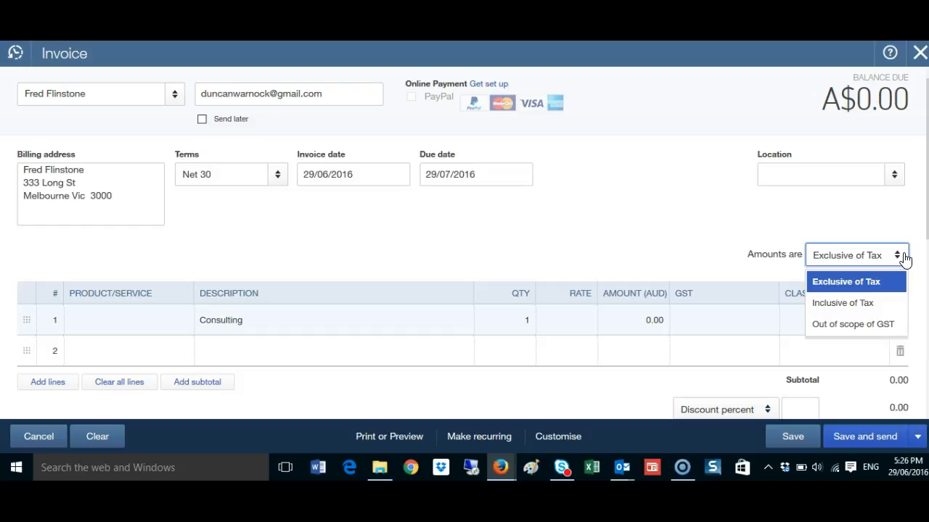
click(859, 303)
Set the Consulting line's rate to 1000 and its tax code to GST (10%)
click(564, 322)
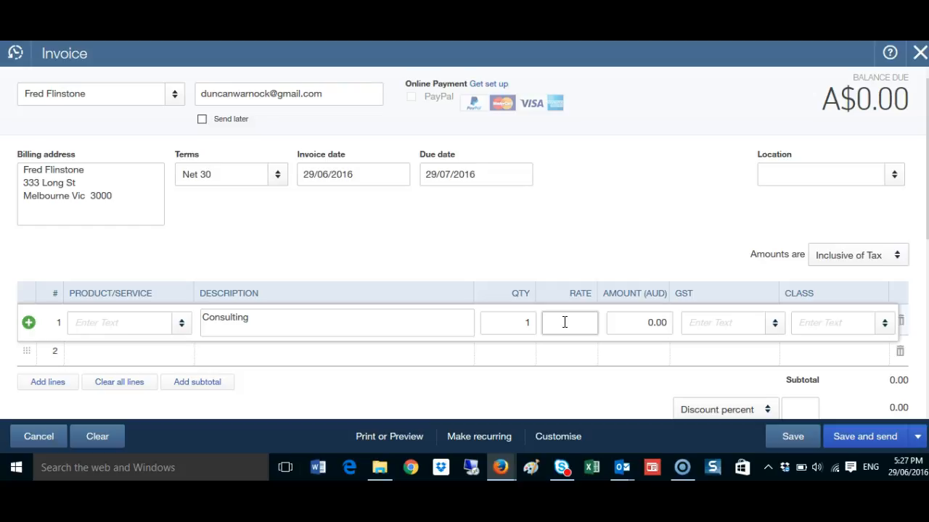
text(1000)
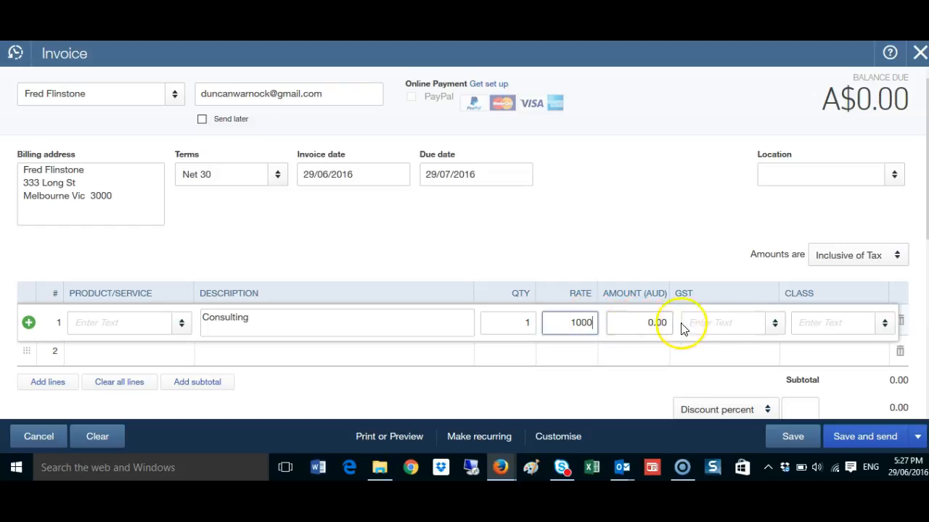
click(692, 352)
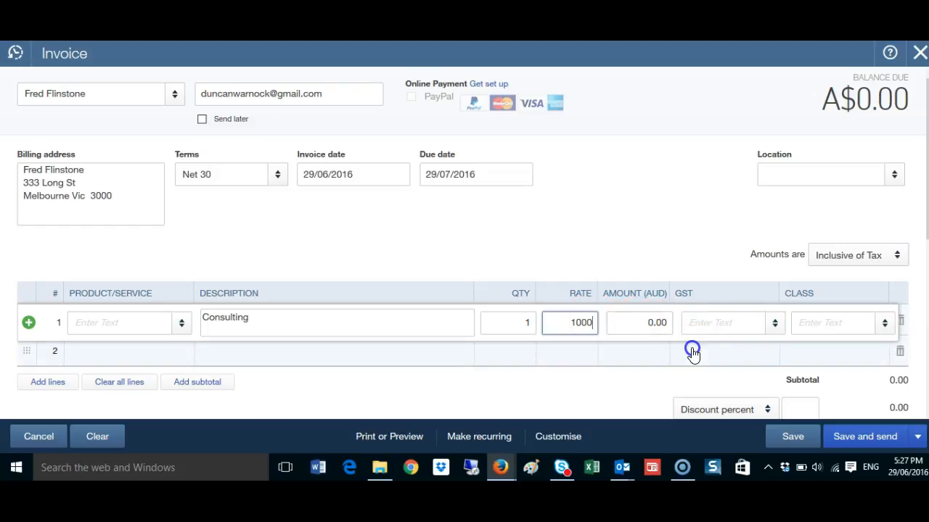
click(743, 328)
click(777, 323)
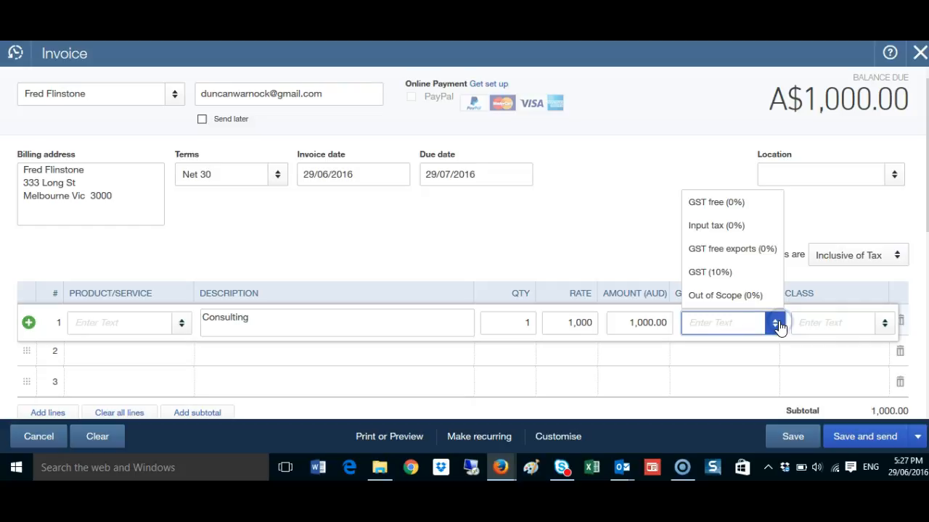
click(715, 273)
click(668, 237)
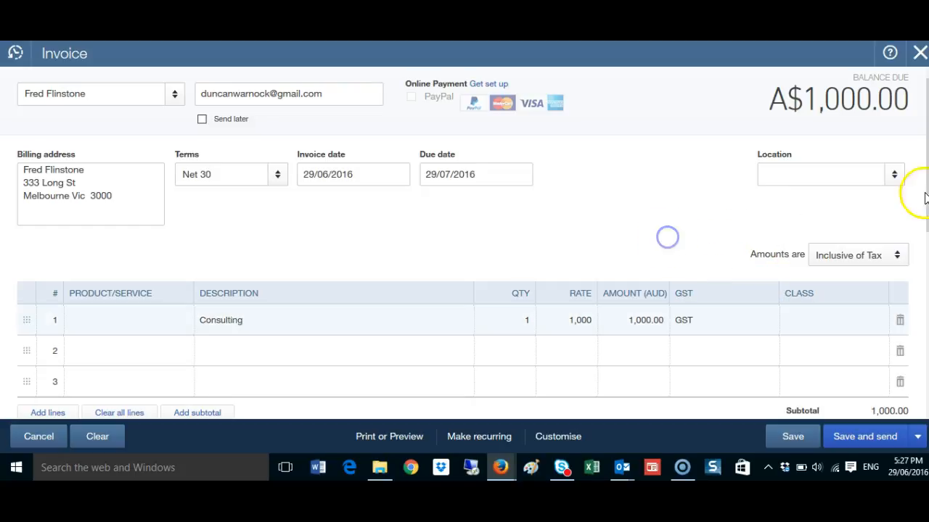
Apply a discount of 10 percent to the invoice
drag(927, 171, 927, 249)
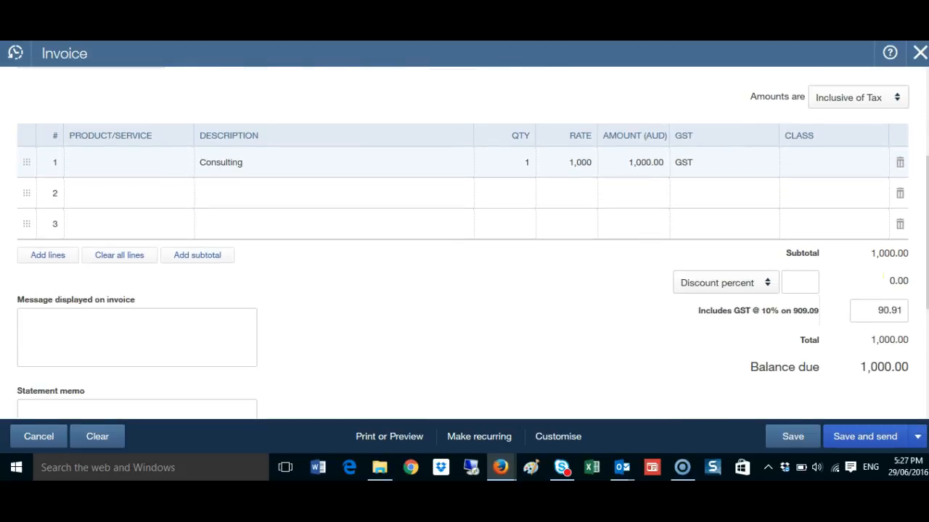
click(677, 342)
click(707, 300)
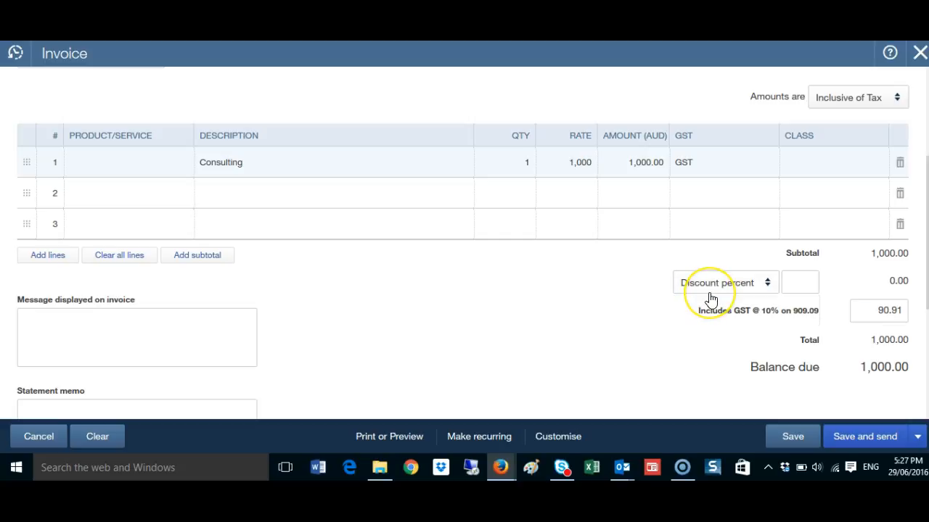
click(803, 280)
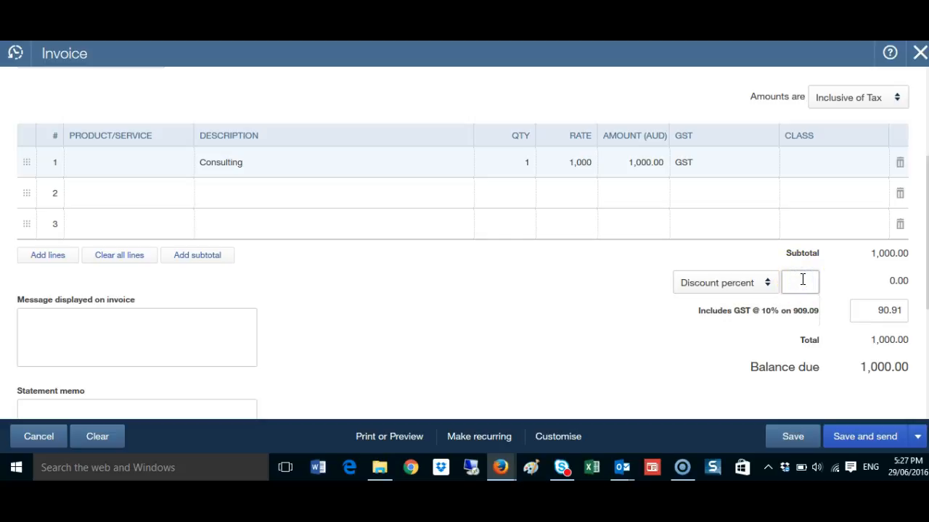
text(10)
click(630, 341)
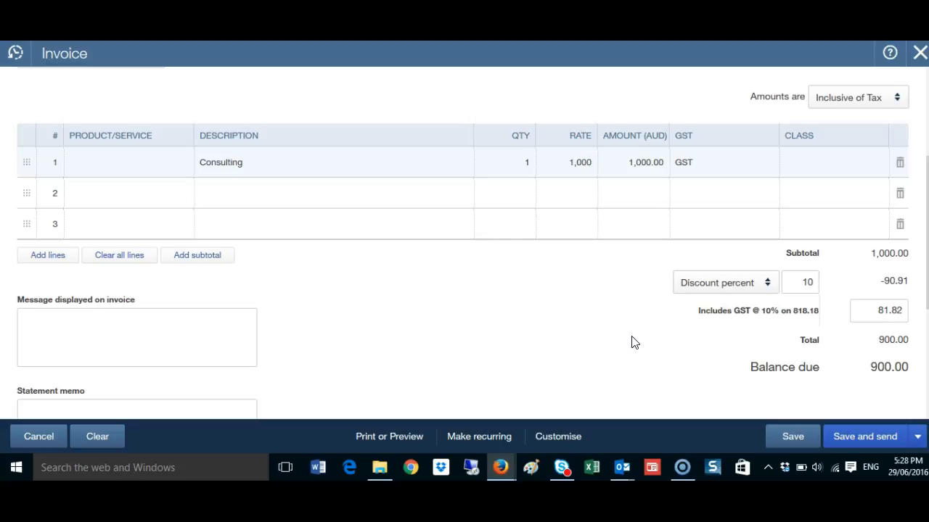
Add the message "10% discount applied" to be displayed on the invoice
click(183, 316)
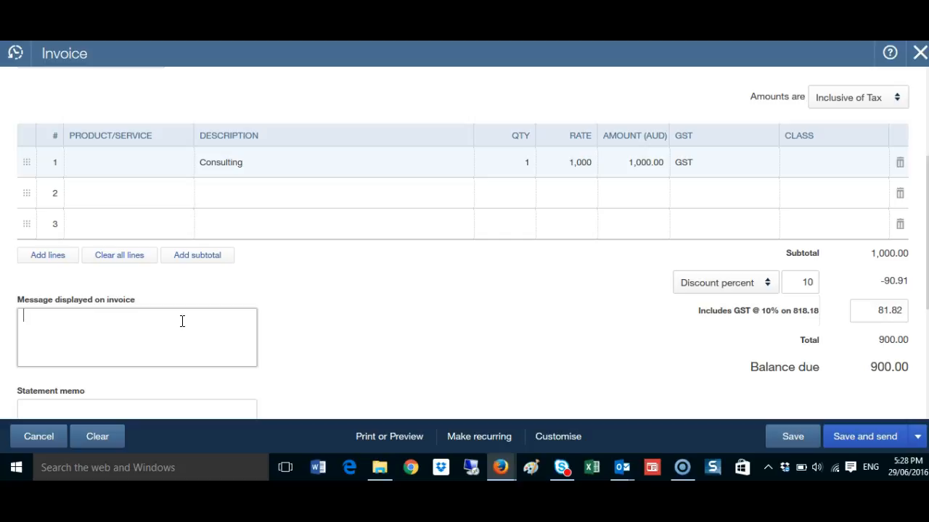
text(10% discount applied)
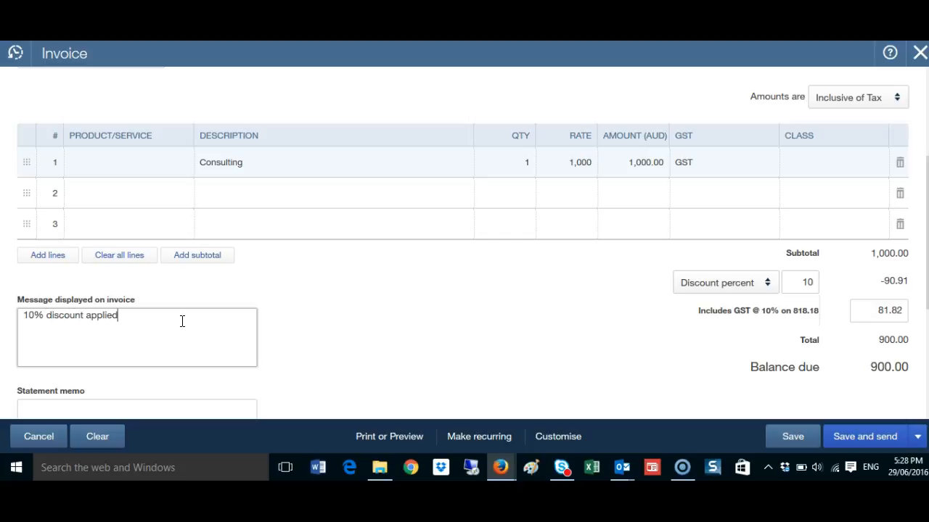
click(493, 356)
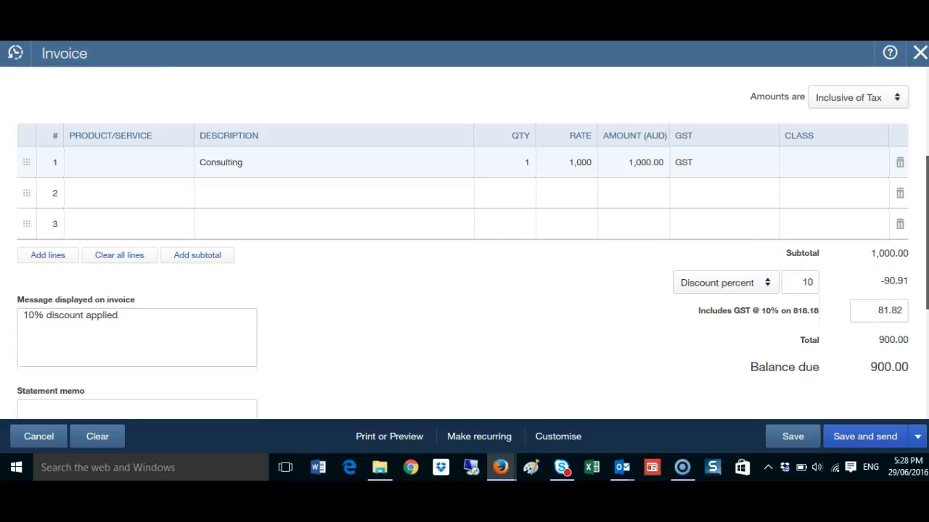
Look over the completed invoice and save it without sending
scroll(840, 253, up, 1)
scroll(472, 243, up, 3)
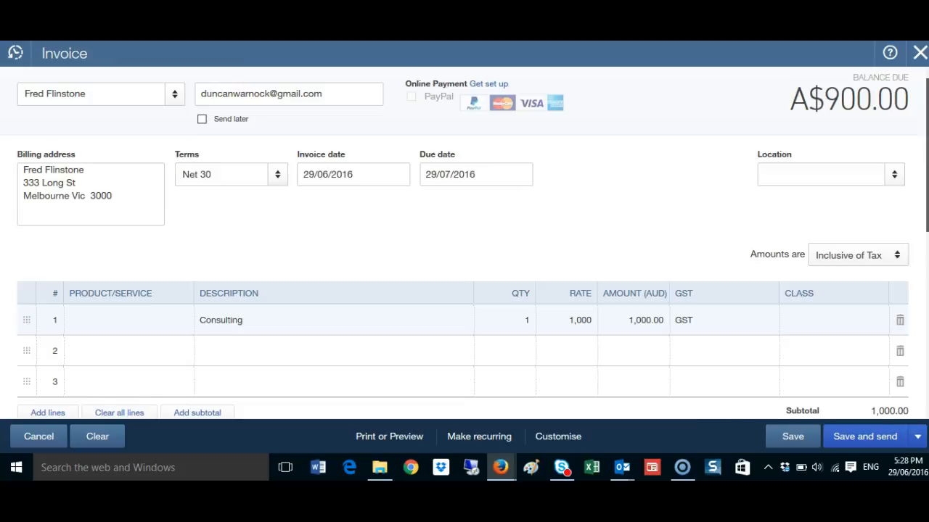
scroll(473, 243, down, 4)
scroll(472, 243, down, 4)
scroll(472, 243, up, 3)
scroll(472, 243, up, 4)
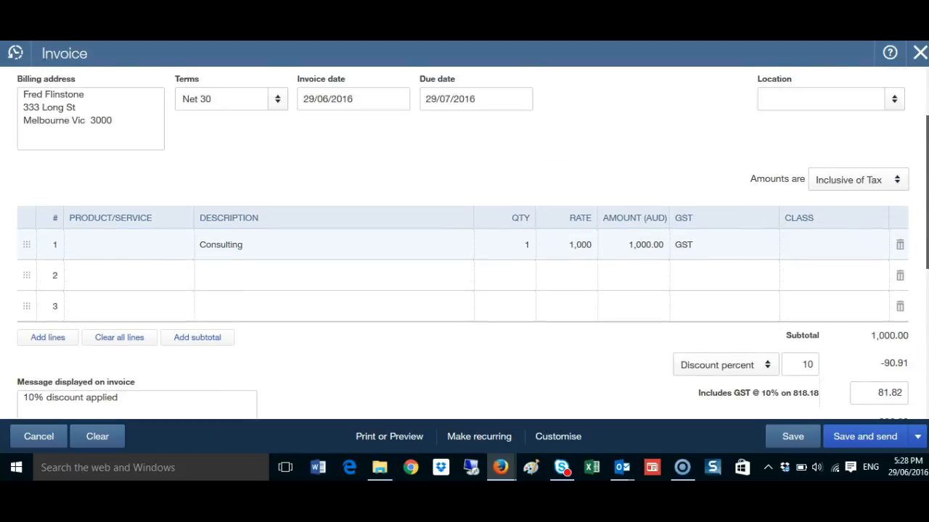
click(792, 438)
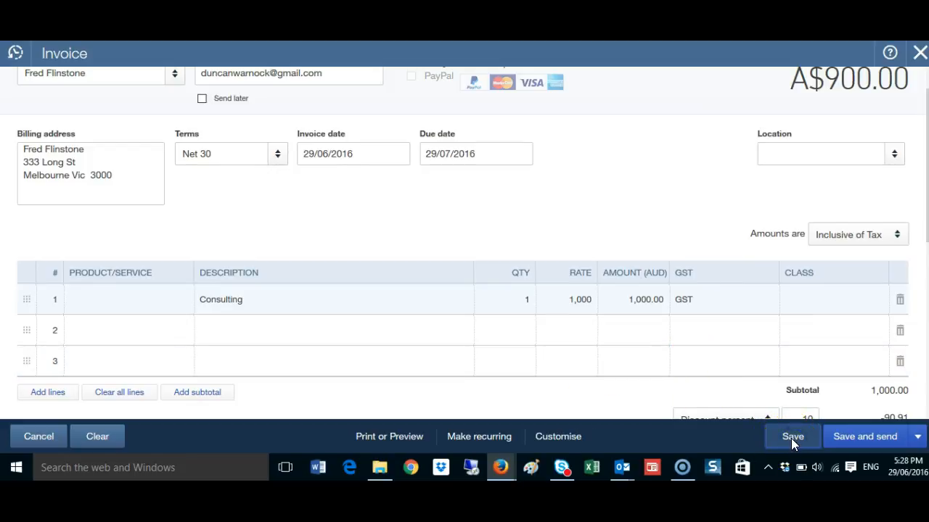